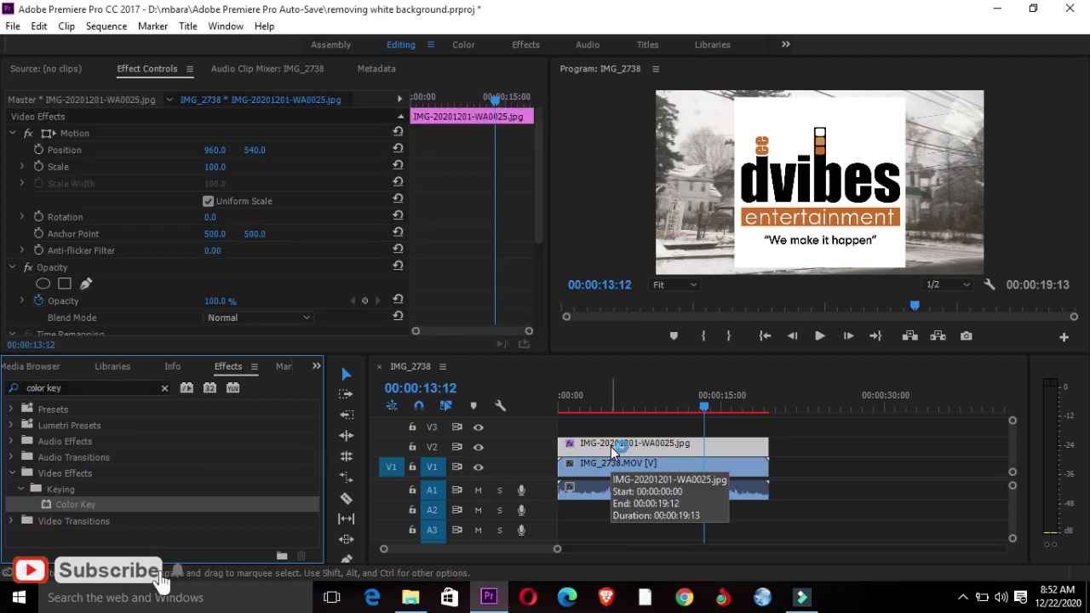
# - Sample the logo's white background with the Color Key eyedropper and widen the preview area
pyautogui.moveTo(540, 195); pyautogui.dragTo(540, 279)
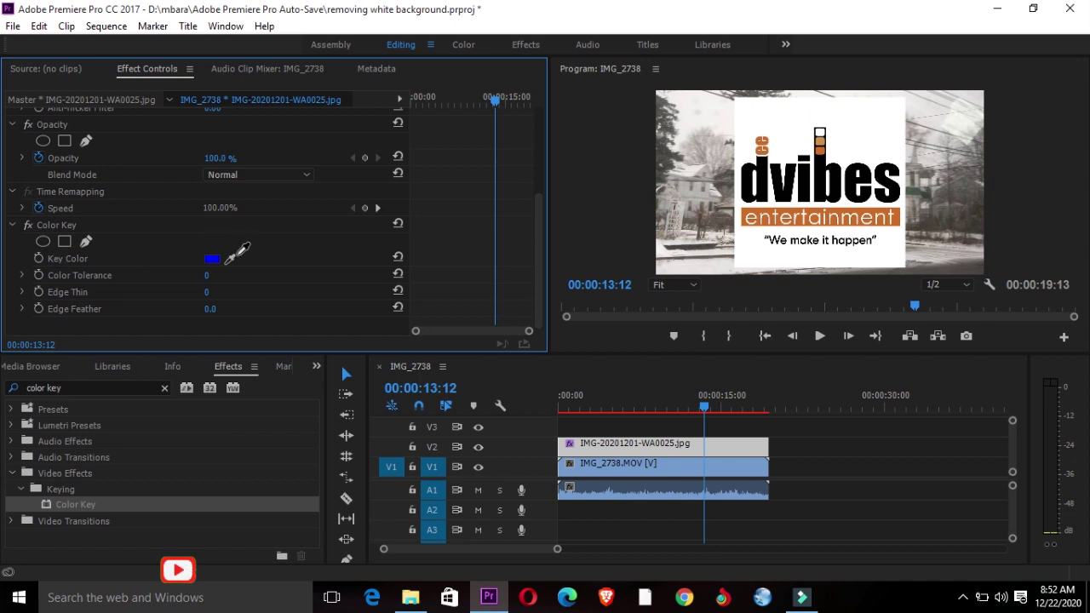
pyautogui.click(237, 253)
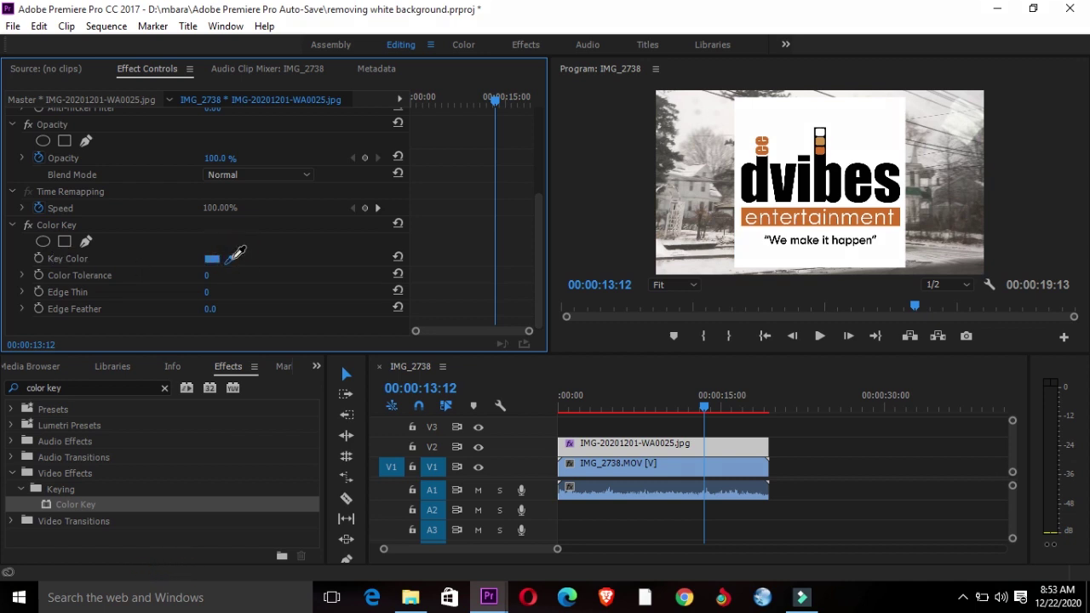
pyautogui.moveTo(237, 253); pyautogui.dragTo(868, 112)
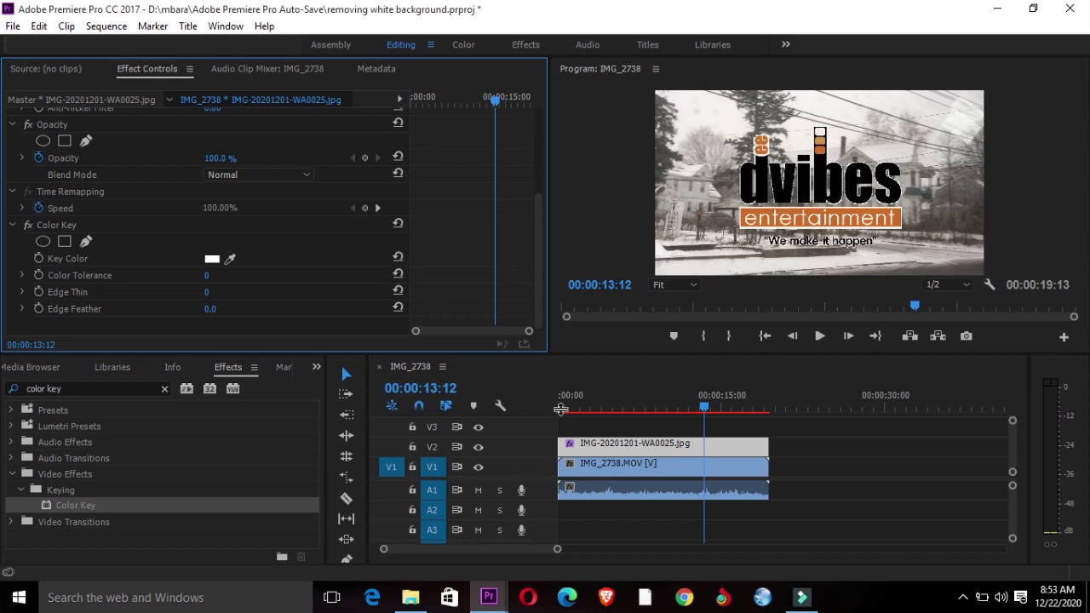
pyautogui.moveTo(560, 356); pyautogui.dragTo(340, 402)
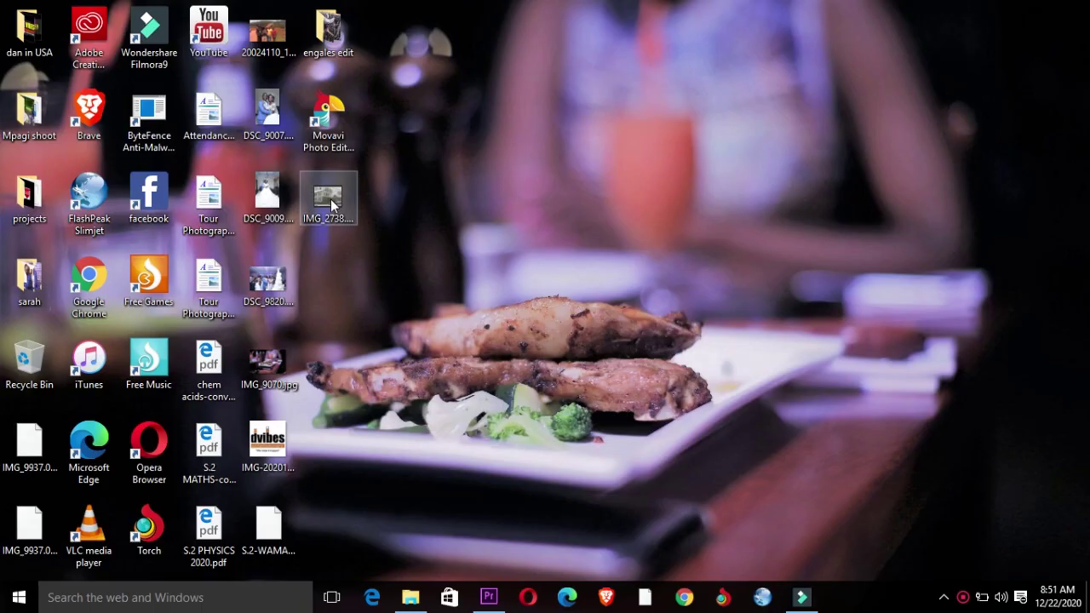
# - Import IMG_2738.MOV from the desktop into the Premiere Pro Project panel
pyautogui.moveTo(331, 199); pyautogui.dragTo(163, 488)
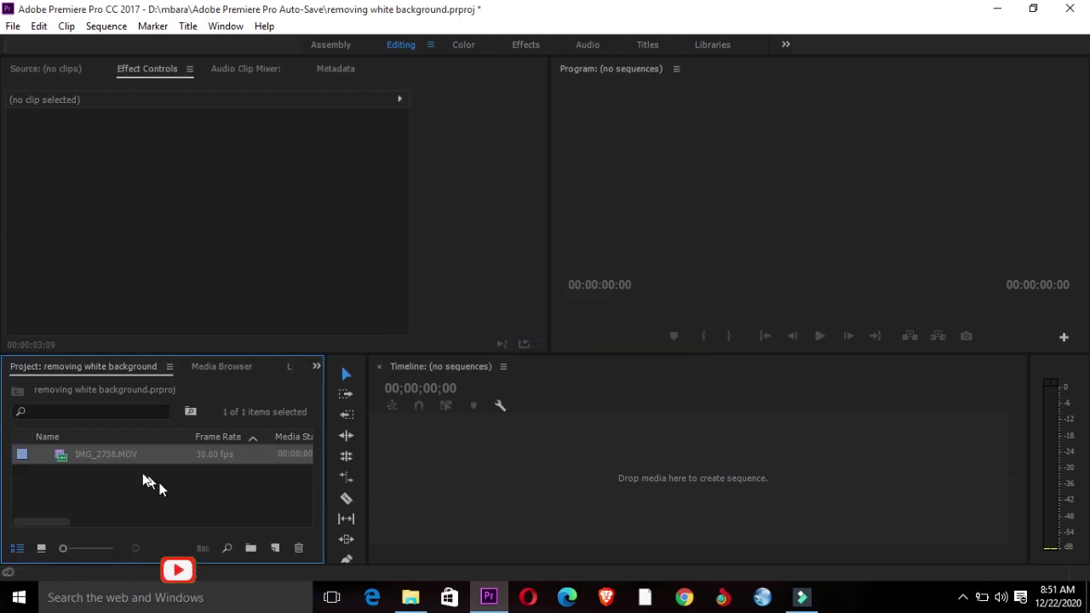
# - Create the IMG_2738 sequence from the street clip and import IMG-20201201-WA0025.jpg from the desktop
pyautogui.moveTo(67, 454); pyautogui.dragTo(428, 501)
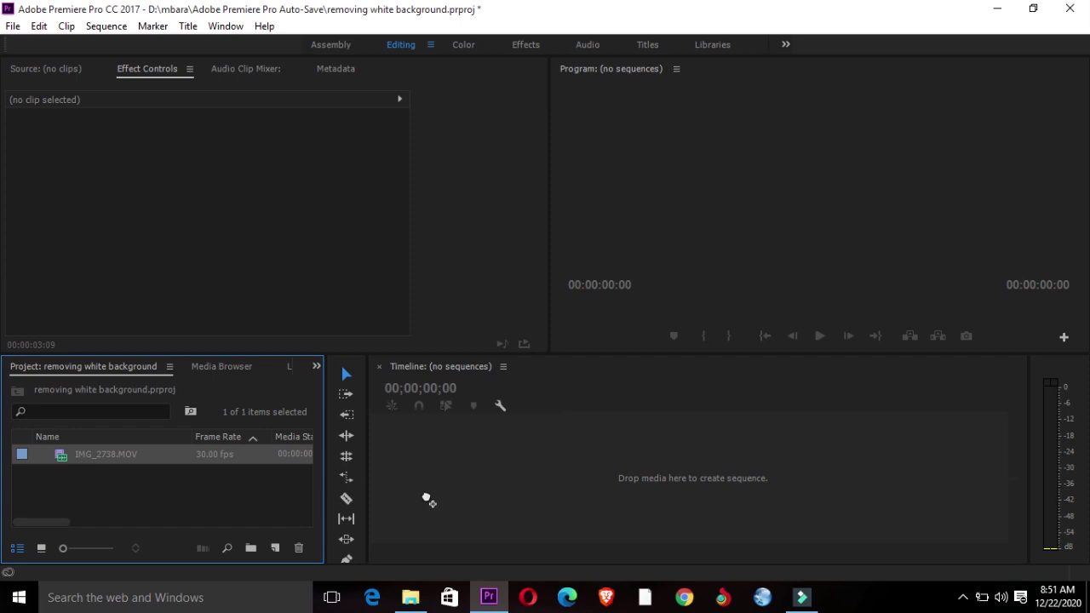
pyautogui.moveTo(427, 500); pyautogui.dragTo(428, 502)
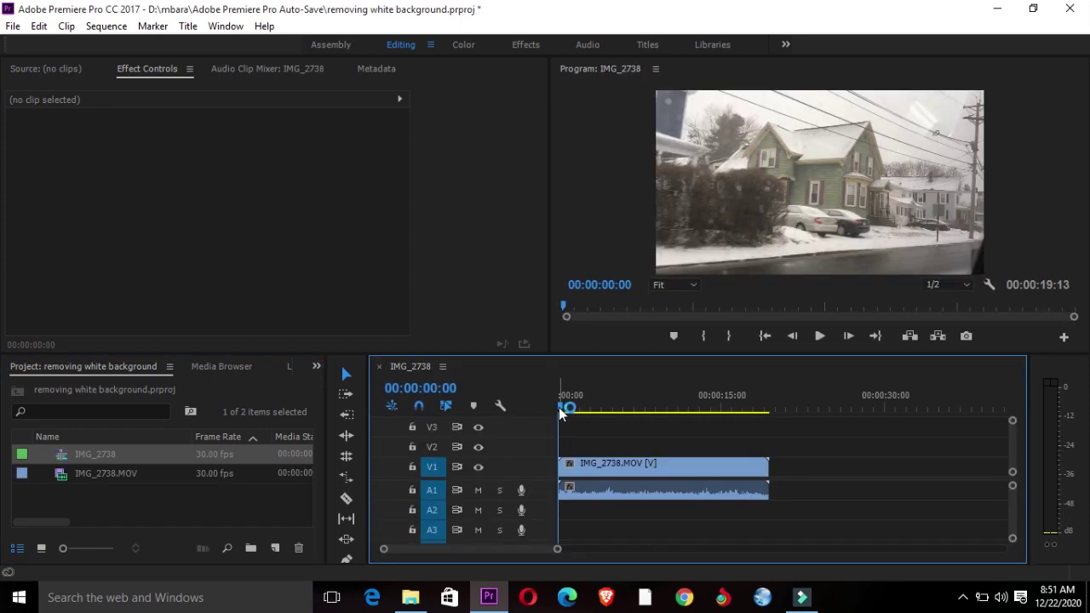
pyautogui.moveTo(560, 413); pyautogui.dragTo(573, 410)
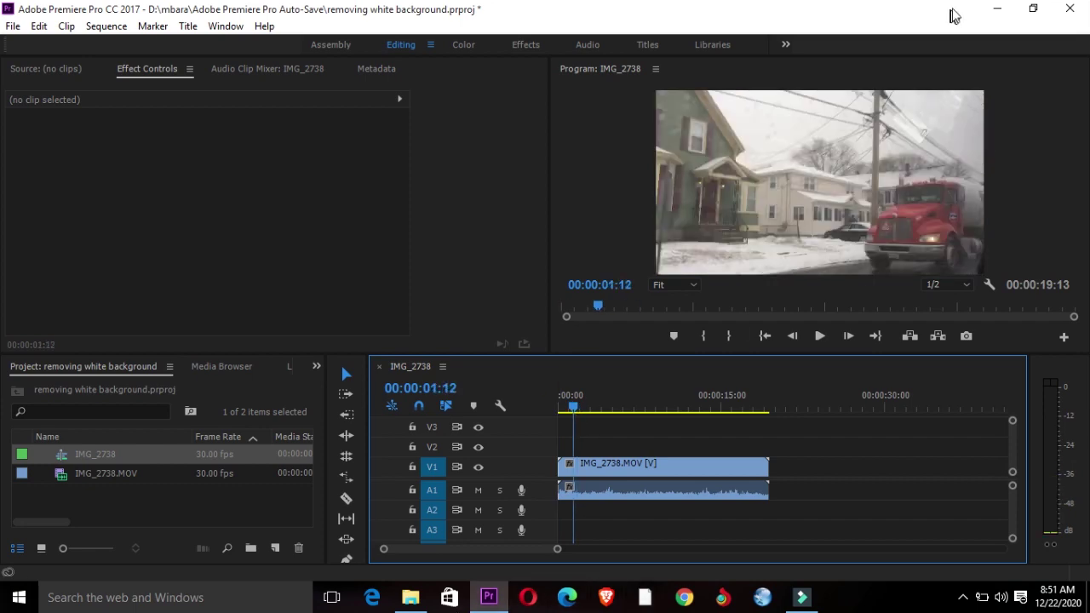
pyautogui.click(1003, 12)
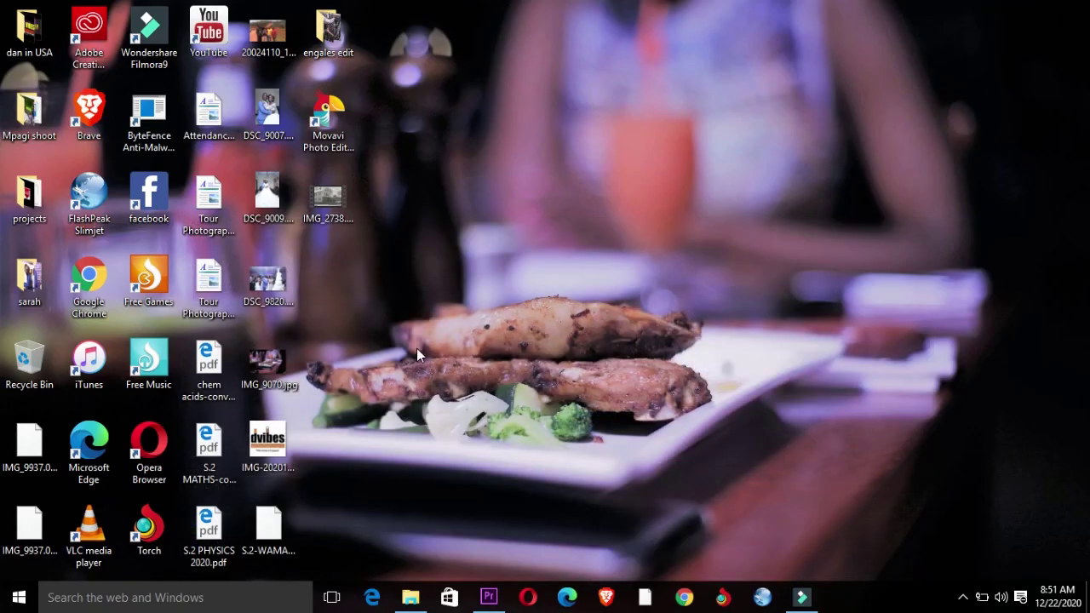
pyautogui.moveTo(261, 452); pyautogui.dragTo(108, 505)
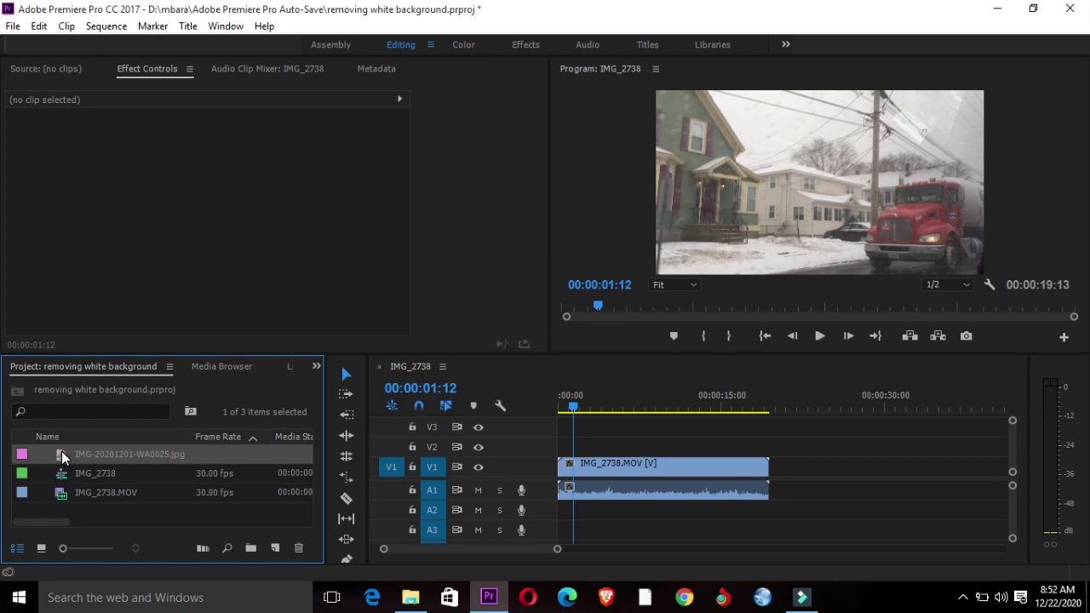
# - Place IMG-20201201-WA0025.jpg on V2 and stretch it to the video's full 00:00:19:13 length
pyautogui.moveTo(61, 454); pyautogui.dragTo(609, 444)
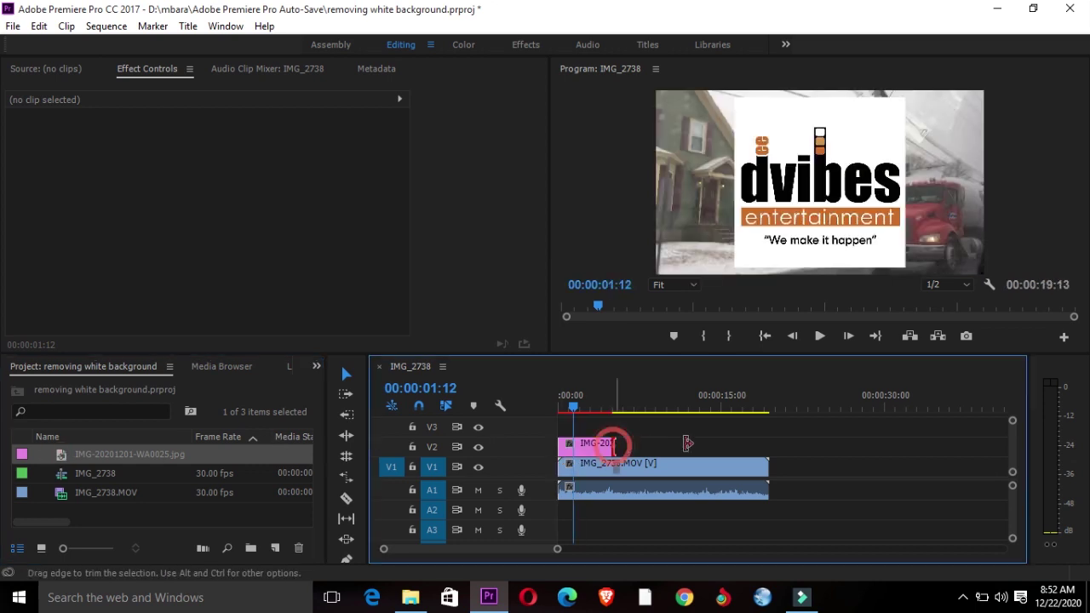
pyautogui.moveTo(687, 444); pyautogui.dragTo(764, 444)
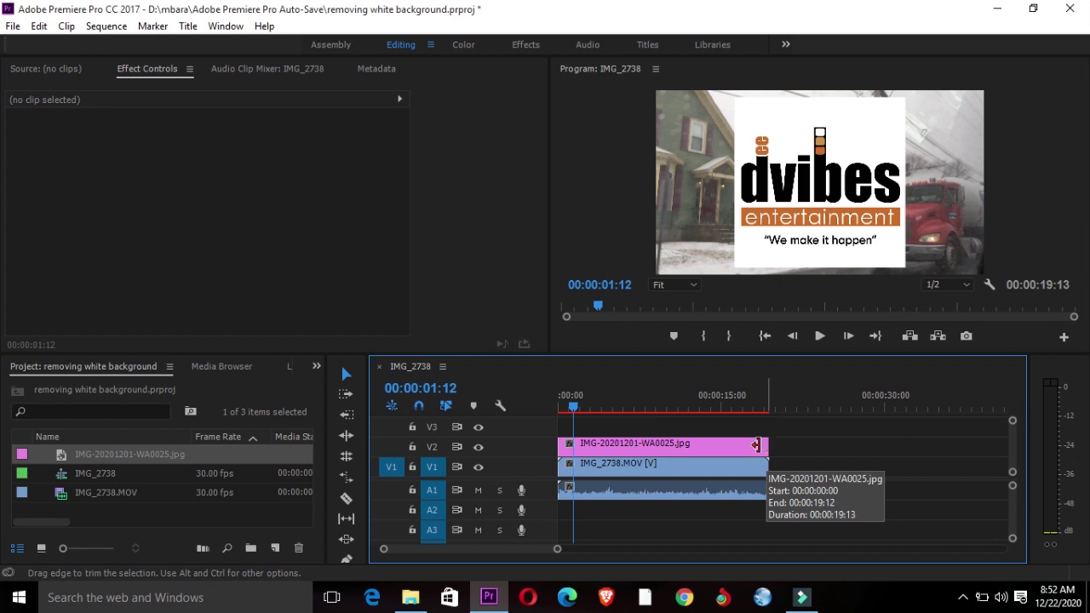
pyautogui.moveTo(572, 410); pyautogui.dragTo(703, 408)
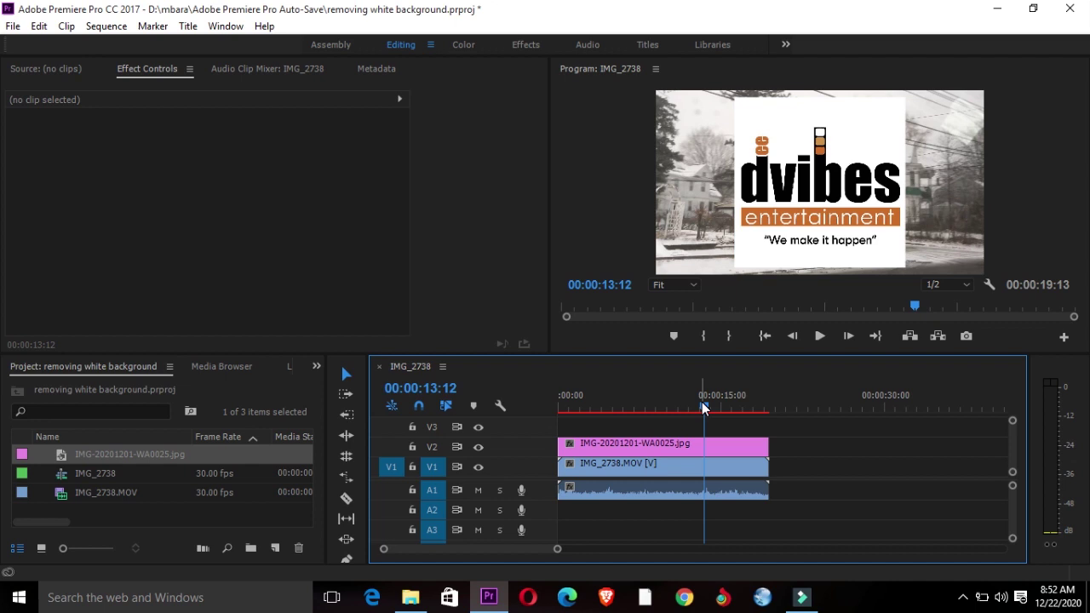
# - Search Effects for 'color key' and drag Color Key onto the V2 logo clip
pyautogui.click(316, 368)
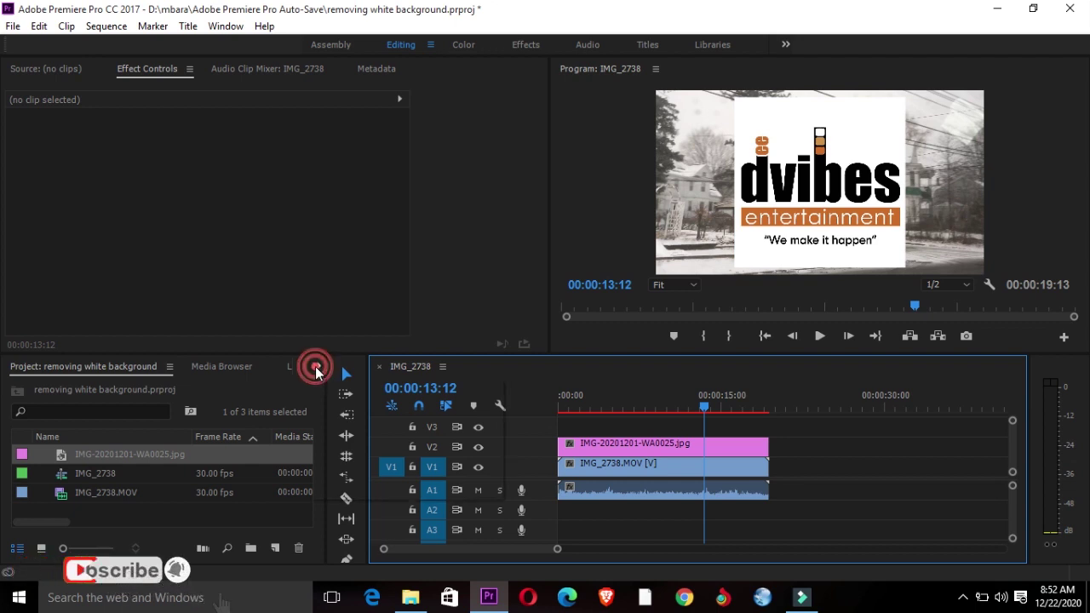
pyautogui.click(344, 457)
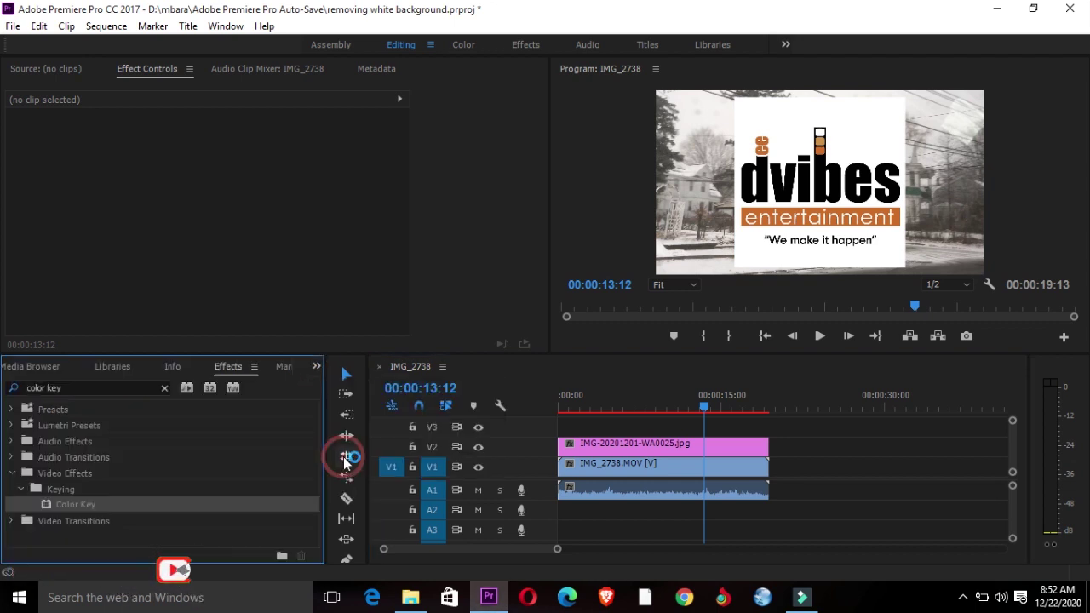
pyautogui.click(164, 389)
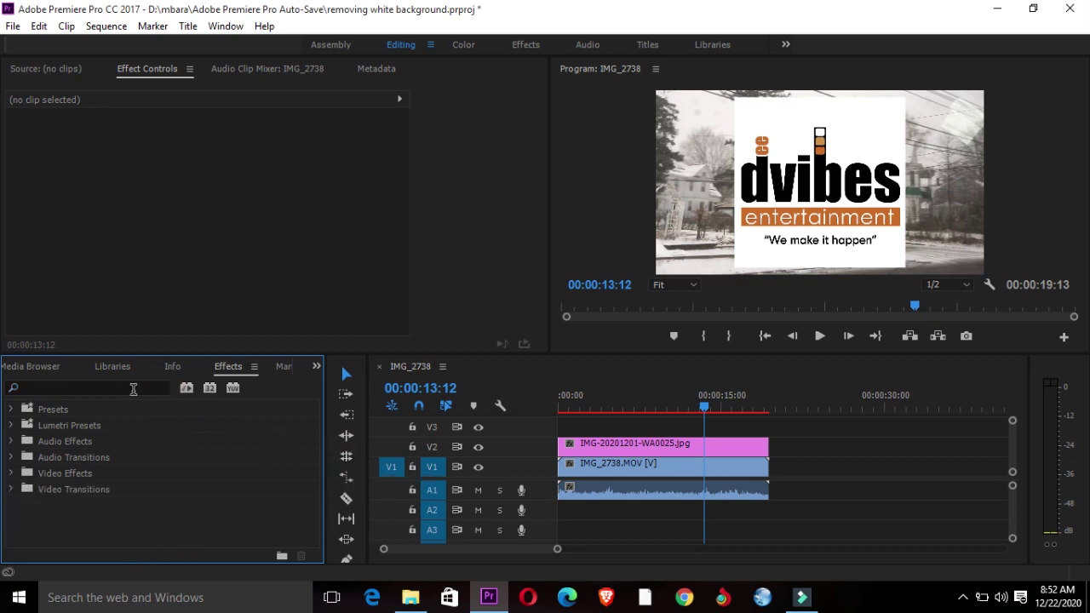
pyautogui.click(133, 389)
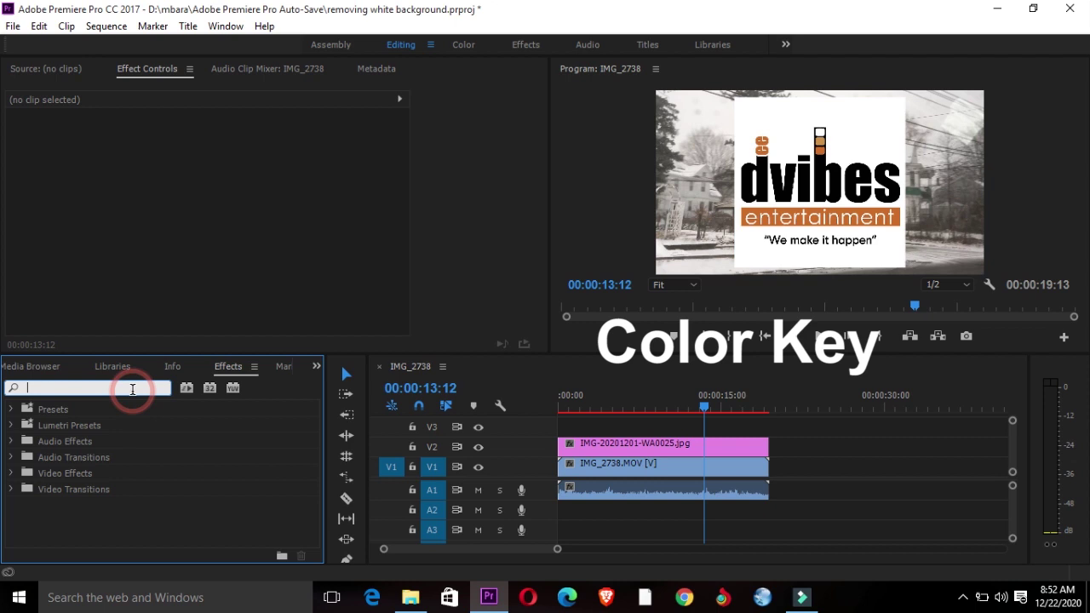
pyautogui.write('color')
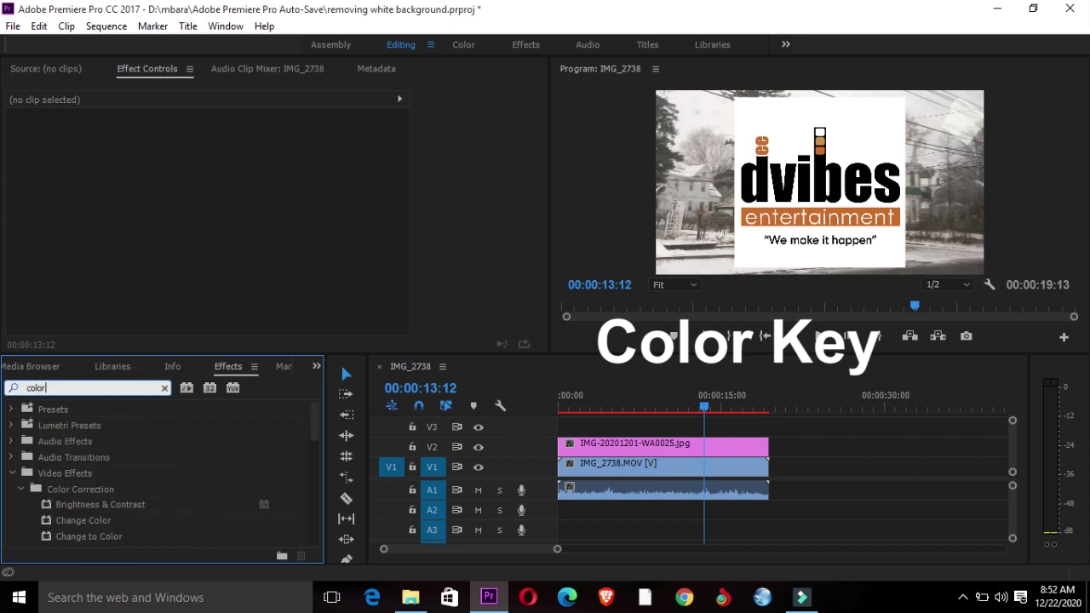
pyautogui.write(' key')
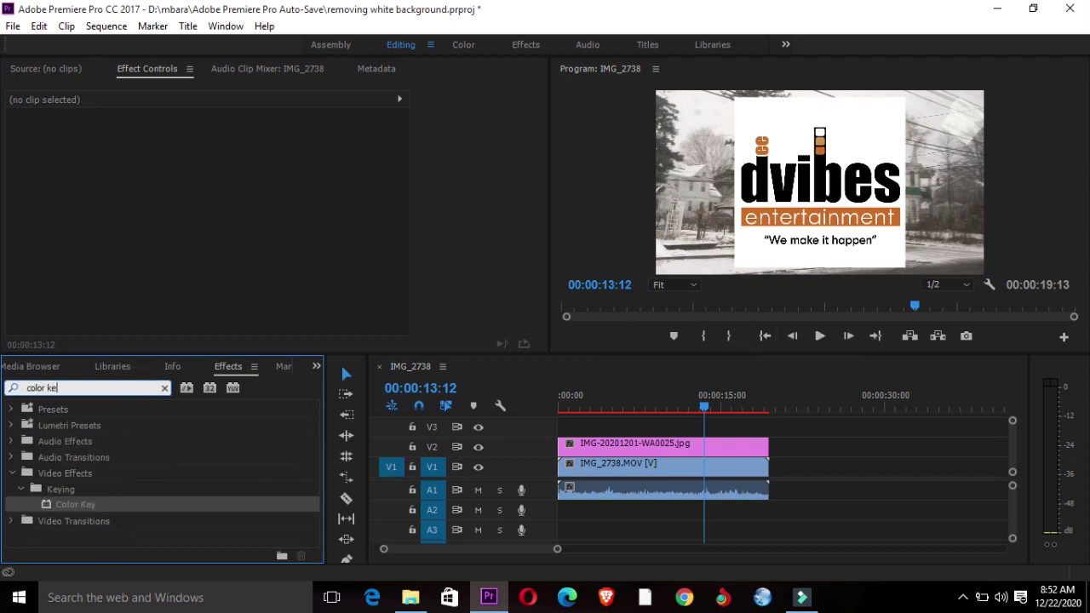
pyautogui.click(48, 506)
pyautogui.moveTo(48, 508); pyautogui.dragTo(611, 450)
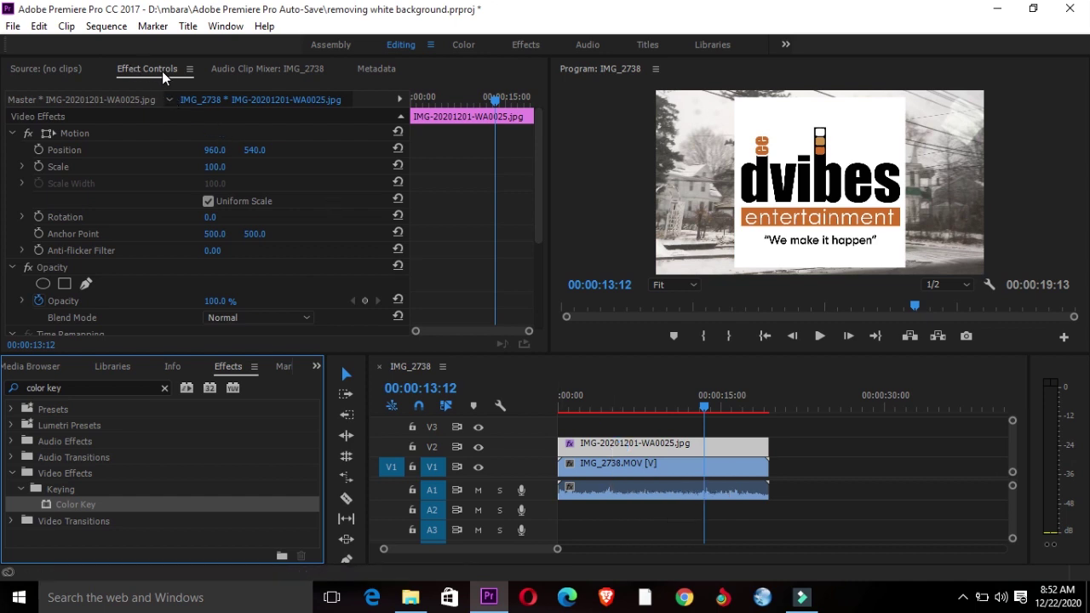
# - Set Color Key's Key Color to the logo's white background, then enlarge the Program monitor
pyautogui.click(540, 186)
pyautogui.moveTo(540, 186); pyautogui.dragTo(541, 280)
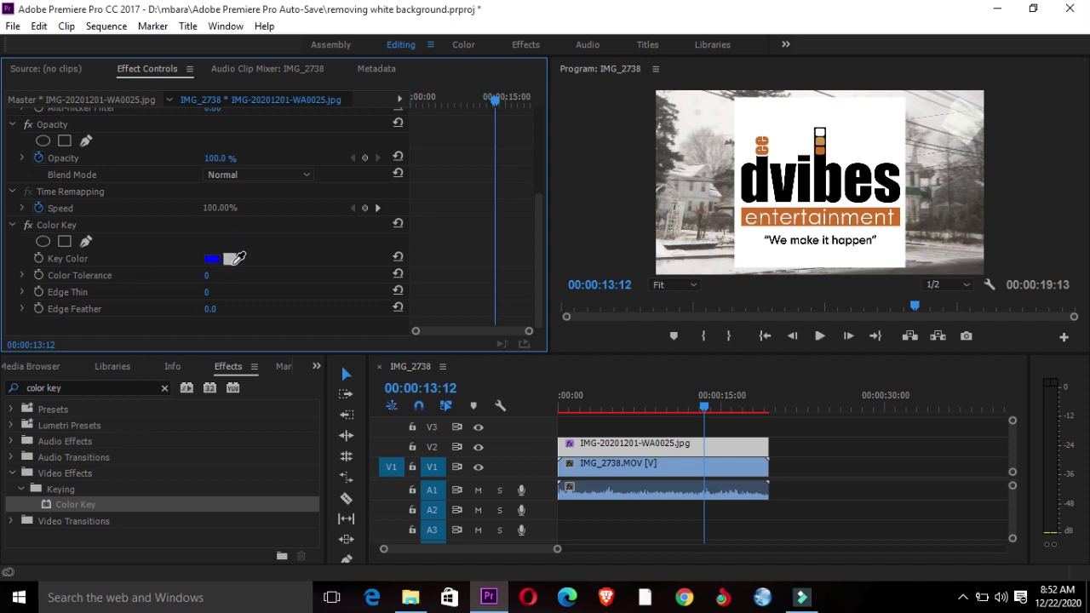
pyautogui.click(233, 256)
pyautogui.click(866, 118)
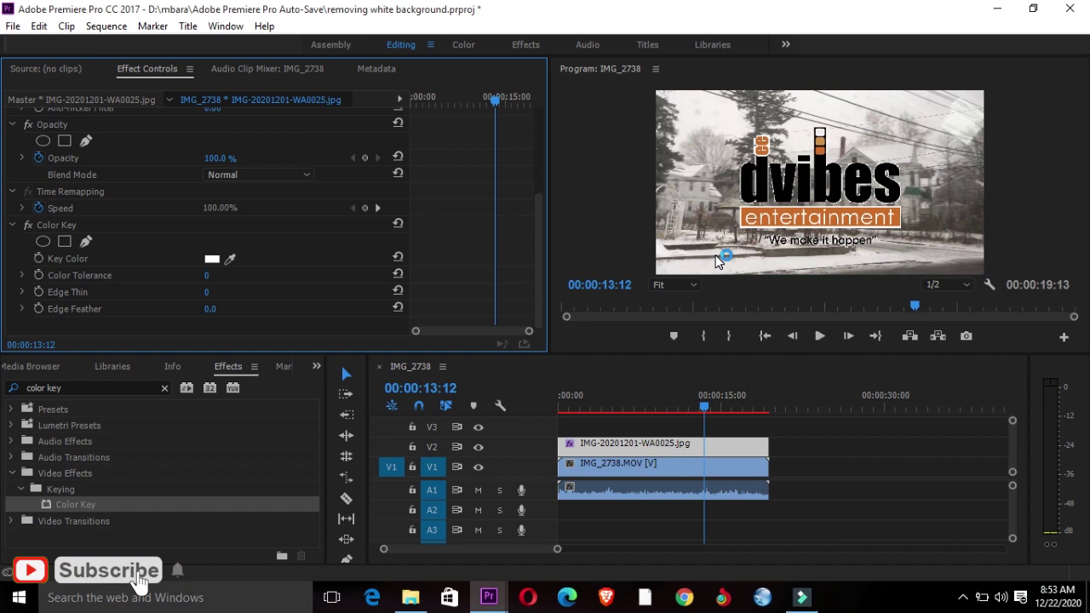
pyautogui.click(566, 352)
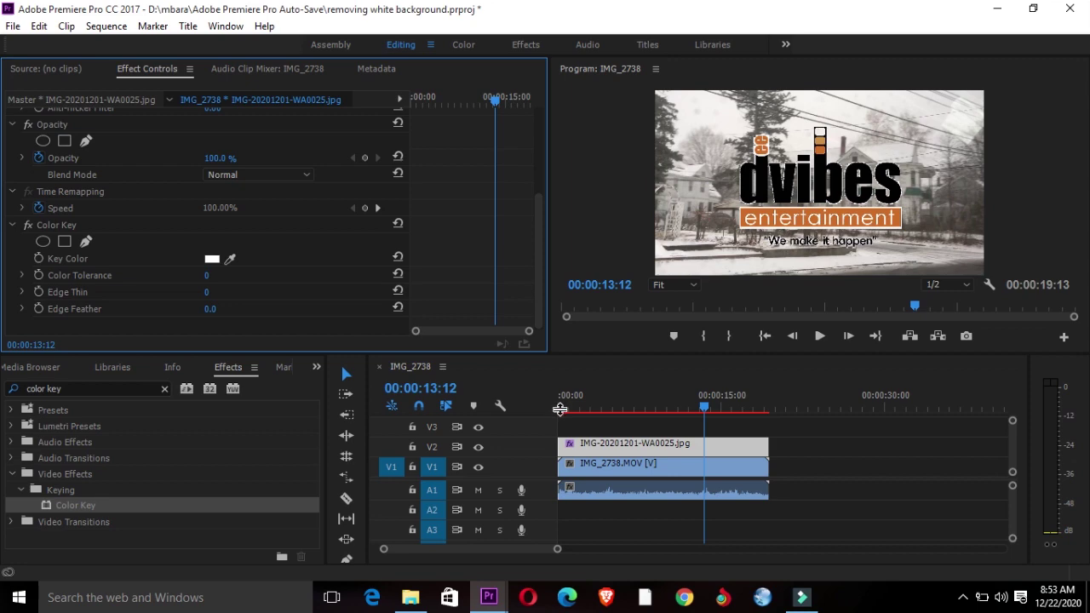
pyautogui.moveTo(561, 410); pyautogui.dragTo(561, 456)
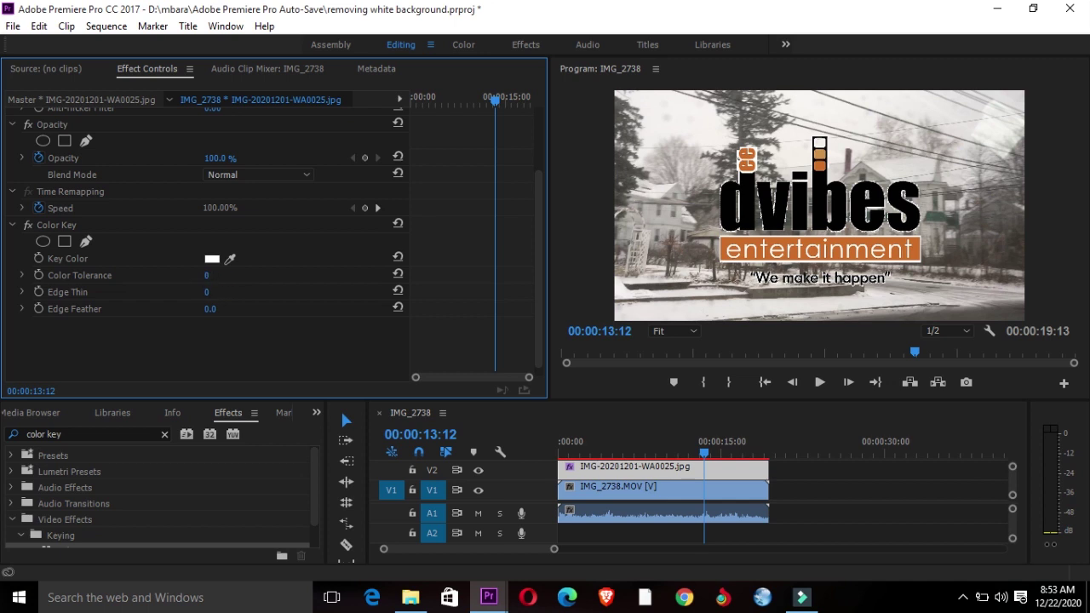
# - Scrub Color Key's Color Tolerance up to 242
pyautogui.moveTo(207, 277); pyautogui.dragTo(229, 277)
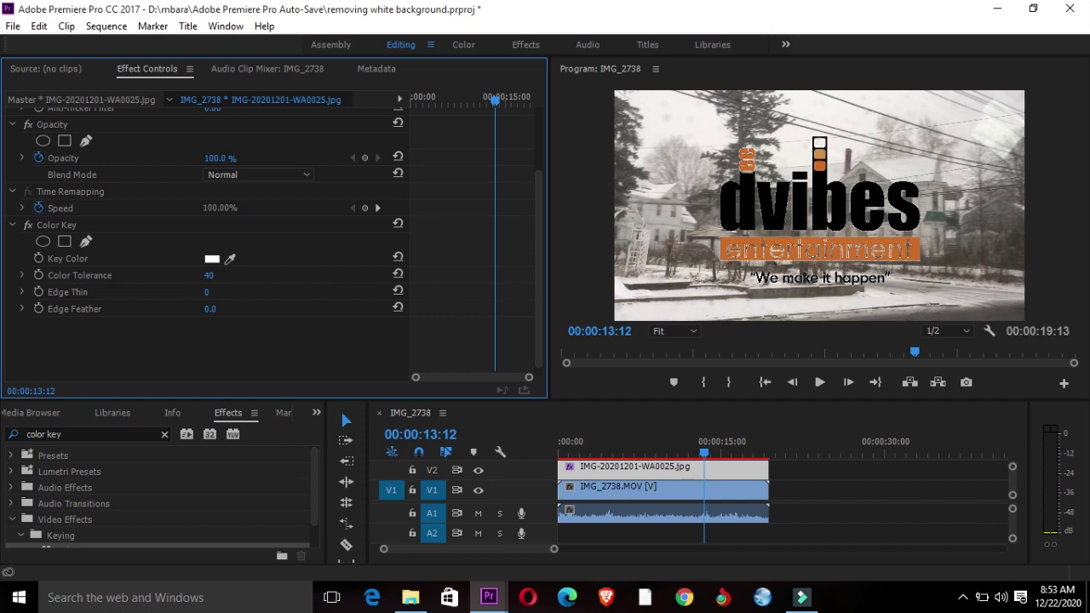
pyautogui.moveTo(269, 277); pyautogui.dragTo(280, 276)
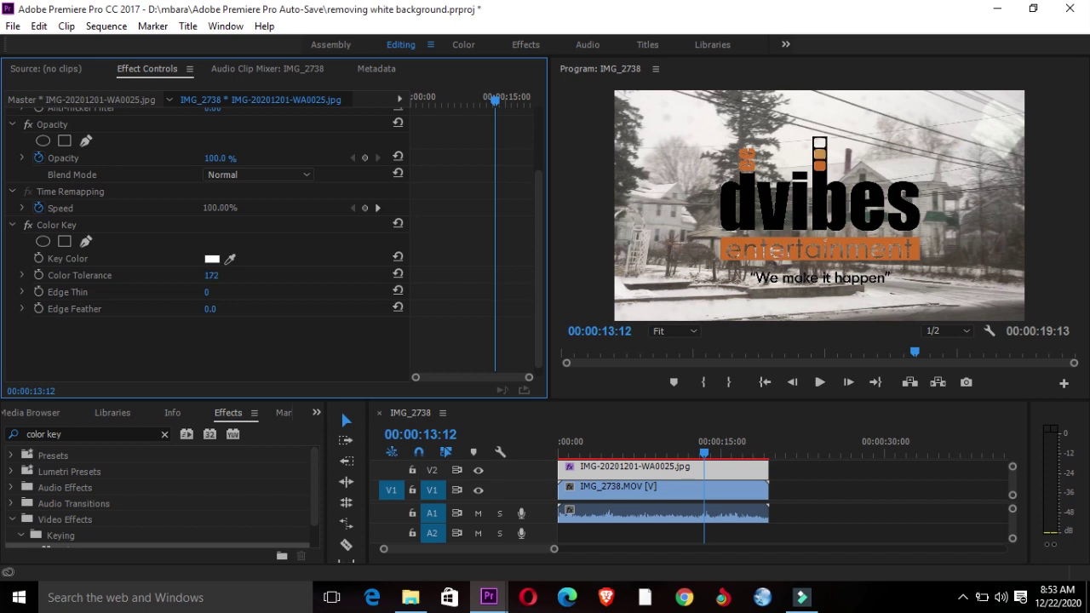
pyautogui.moveTo(354, 277); pyautogui.dragTo(402, 277)
pyautogui.moveTo(210, 275); pyautogui.dragTo(215, 275)
# - Play back the sequence to review the keyed logo
pyautogui.click(562, 444)
pyautogui.press('space')
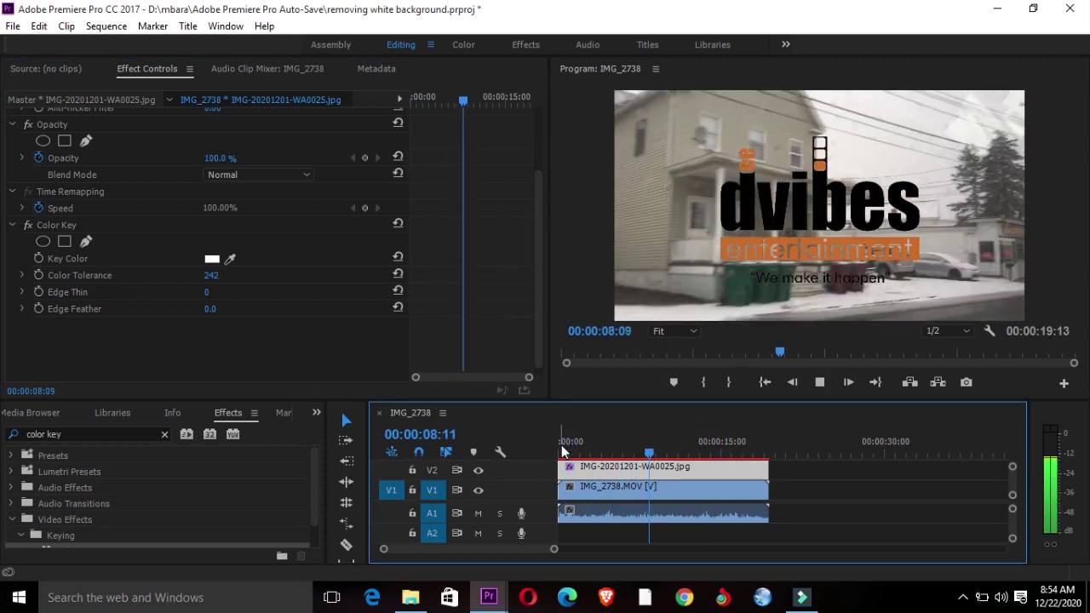
pyautogui.press('space')
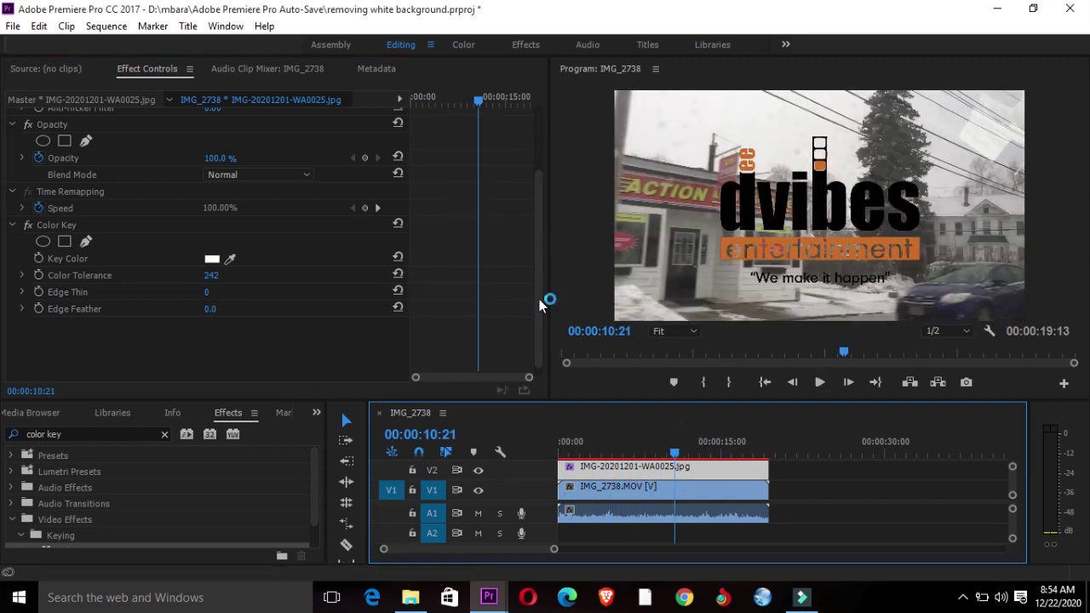
# - Scale the logo to 20 and position it at 1815, 73 in the top-right corner
pyautogui.moveTo(538, 319); pyautogui.dragTo(538, 187)
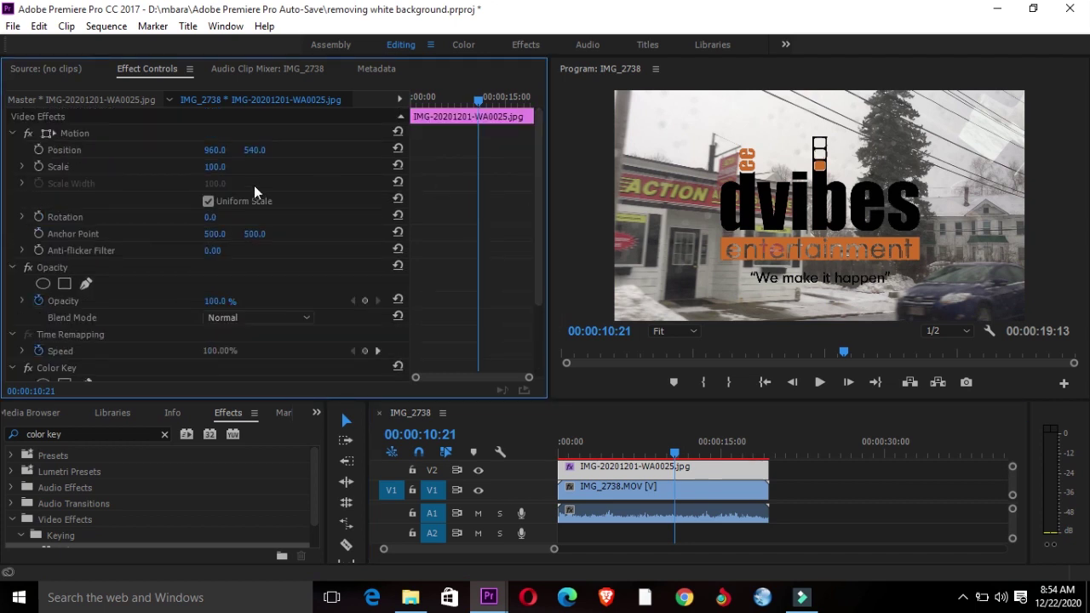
pyautogui.click(210, 167)
pyautogui.moveTo(210, 167); pyautogui.dragTo(143, 167)
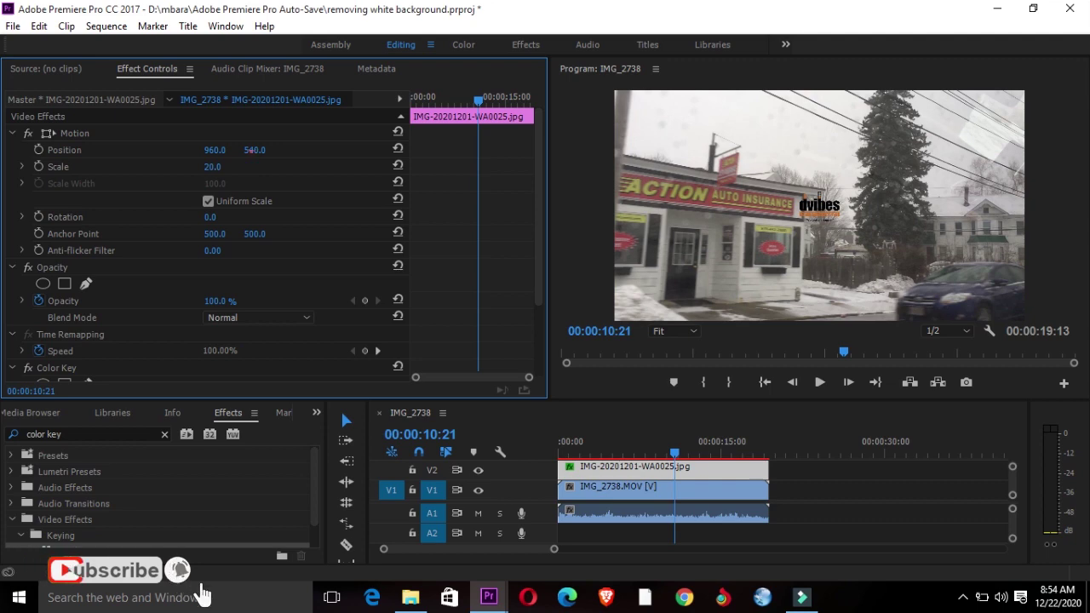
pyautogui.moveTo(254, 149); pyautogui.dragTo(171, 150)
pyautogui.moveTo(819, 123); pyautogui.dragTo(994, 109)
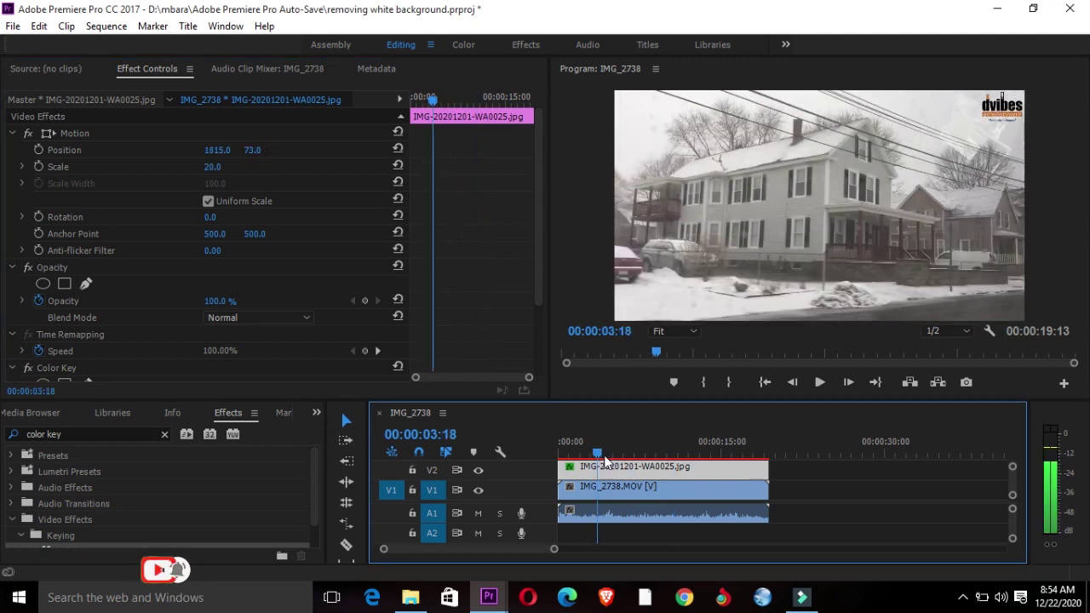
pyautogui.press('space')
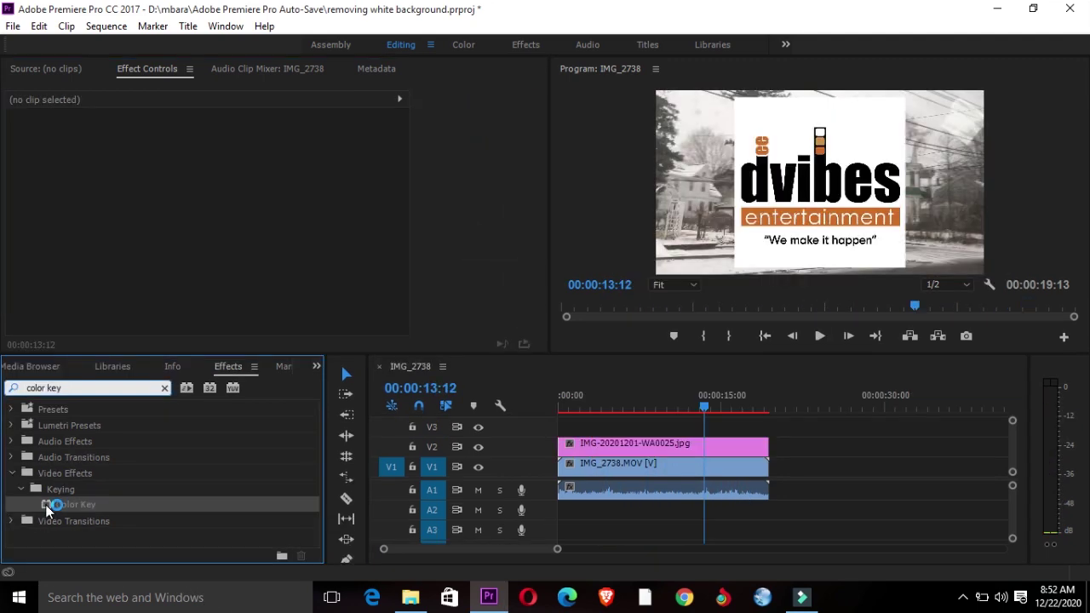
# - Apply Color Key to the V2 logo clip, sample its white background, and enlarge the monitor
pyautogui.moveTo(48, 508); pyautogui.dragTo(610, 452)
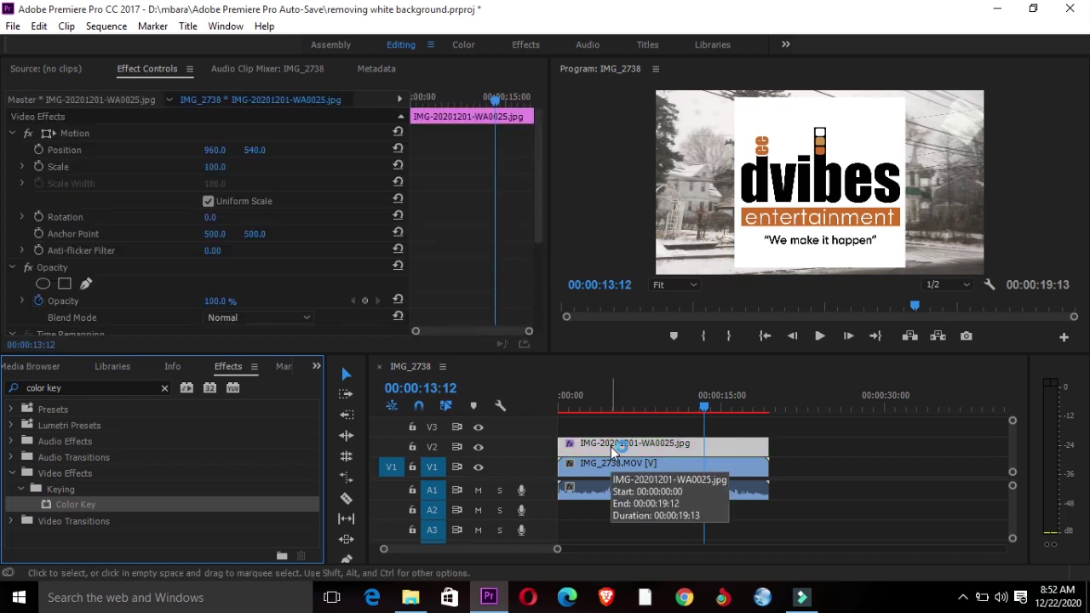
pyautogui.moveTo(540, 178); pyautogui.dragTo(540, 280)
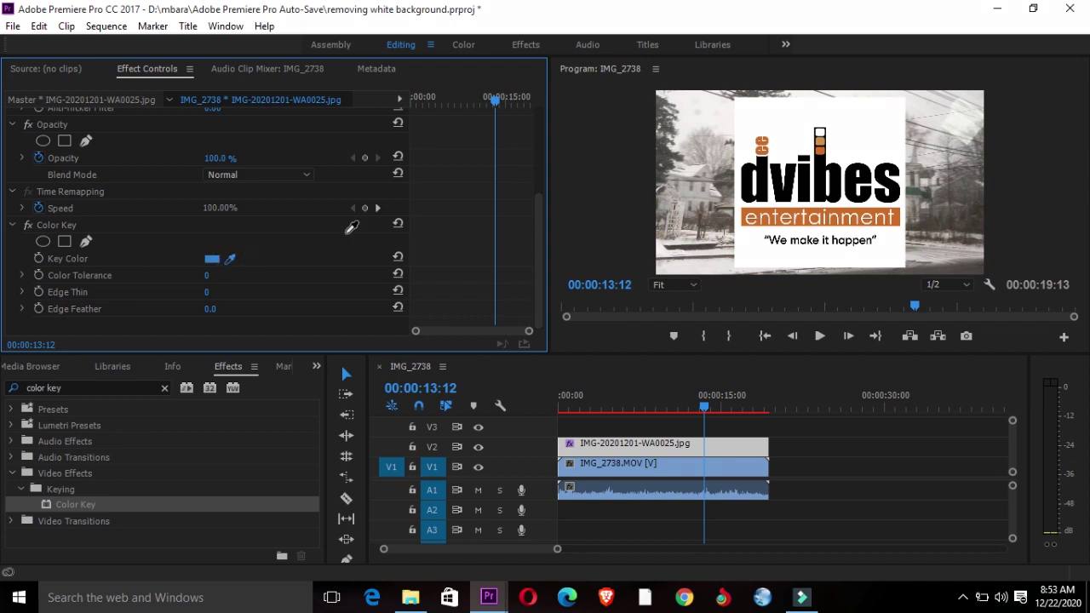
pyautogui.click(866, 118)
pyautogui.moveTo(567, 353); pyautogui.dragTo(565, 354)
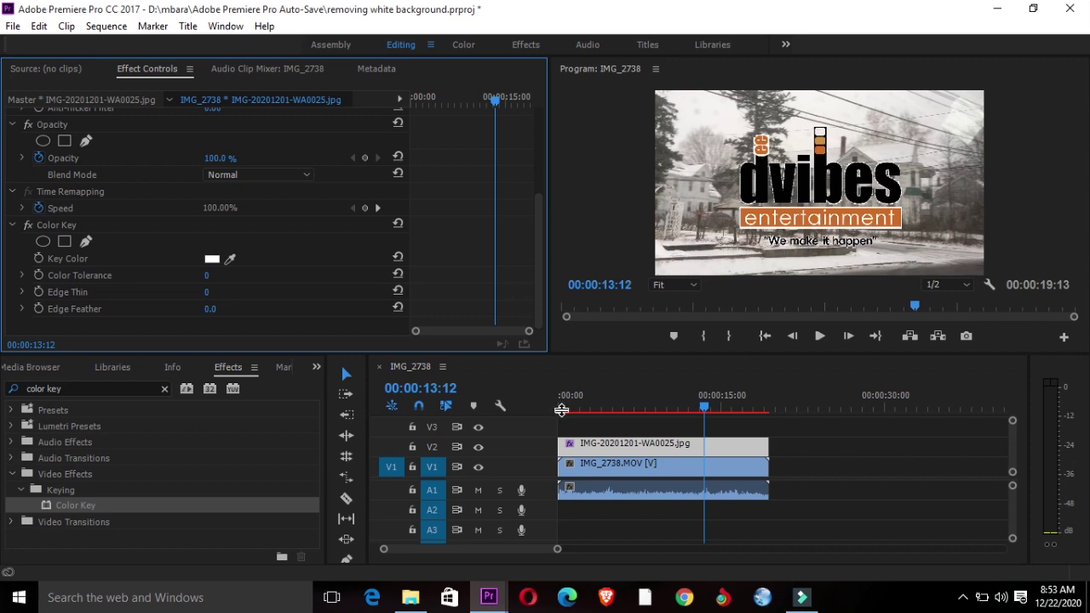
pyautogui.moveTo(562, 410); pyautogui.dragTo(561, 402)
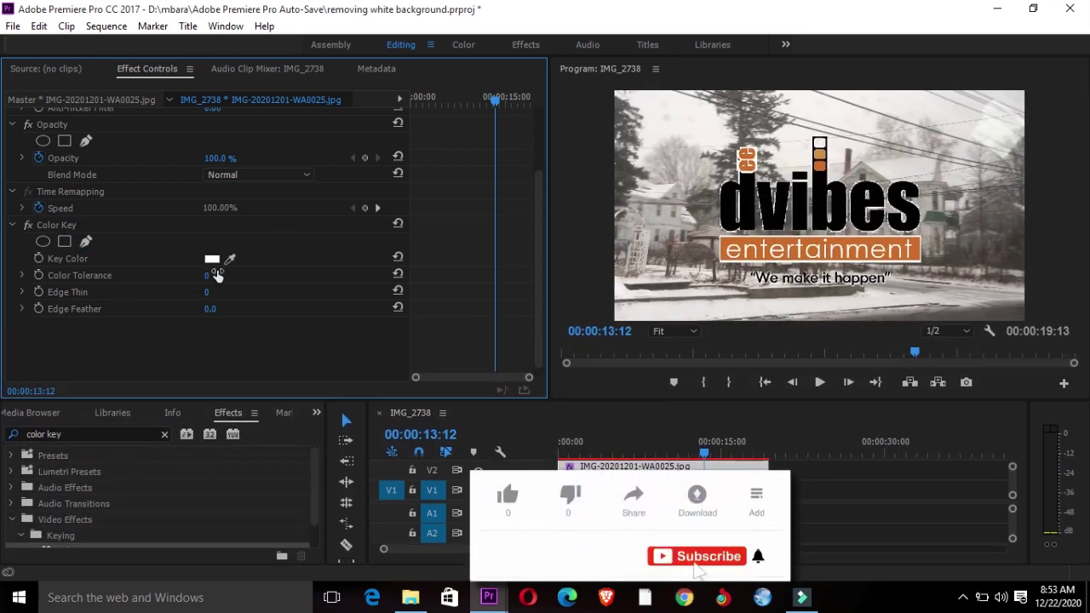
# - Set Color Key's Color Tolerance to 85
pyautogui.click(206, 274)
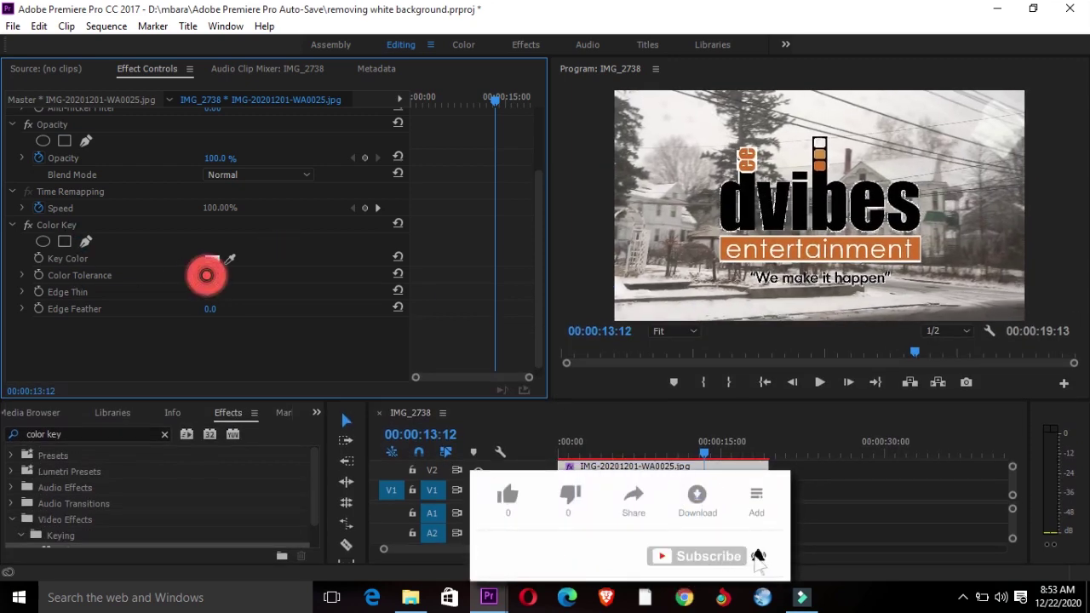
pyautogui.write('85')
pyautogui.press('Return')
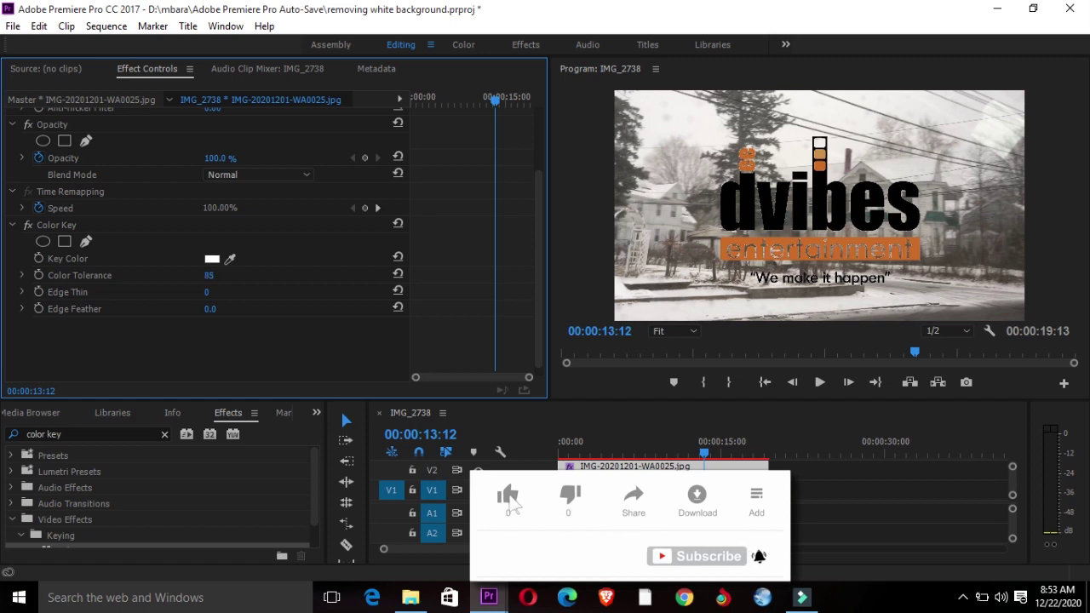